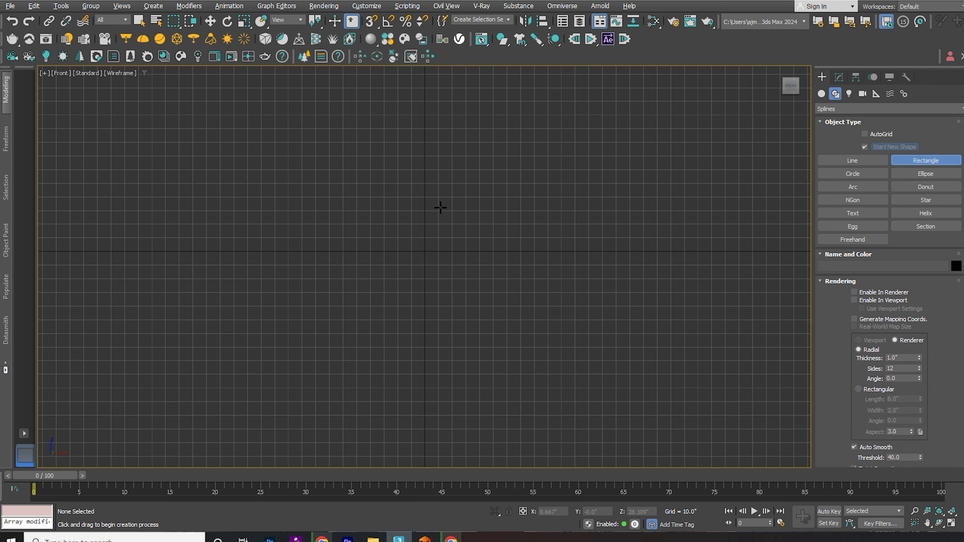
Draw a tall rectangle in the Front view and apply Garment Maker with density 0.3 and Preserved Surface
left_click_drag(347, 163, 470, 427)
left_click(839, 77)
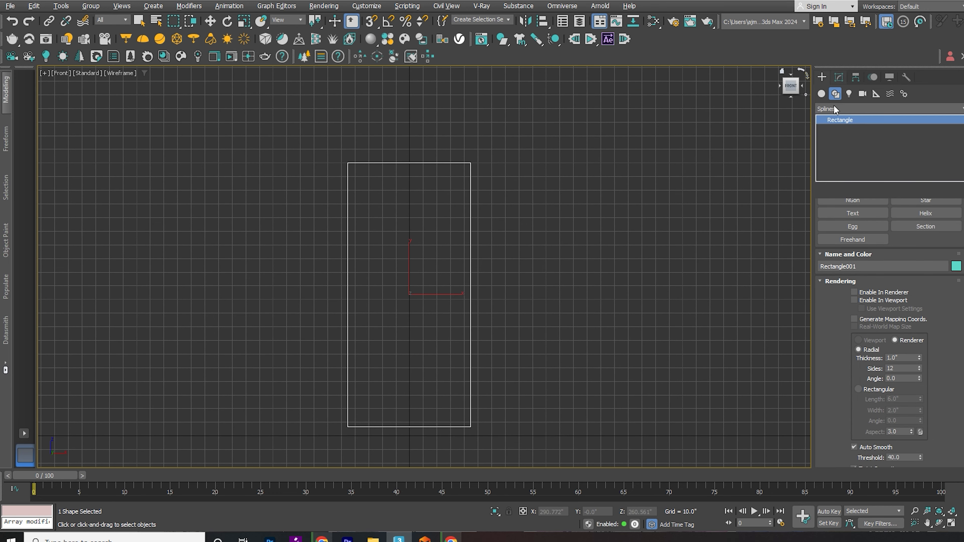
left_click(834, 107)
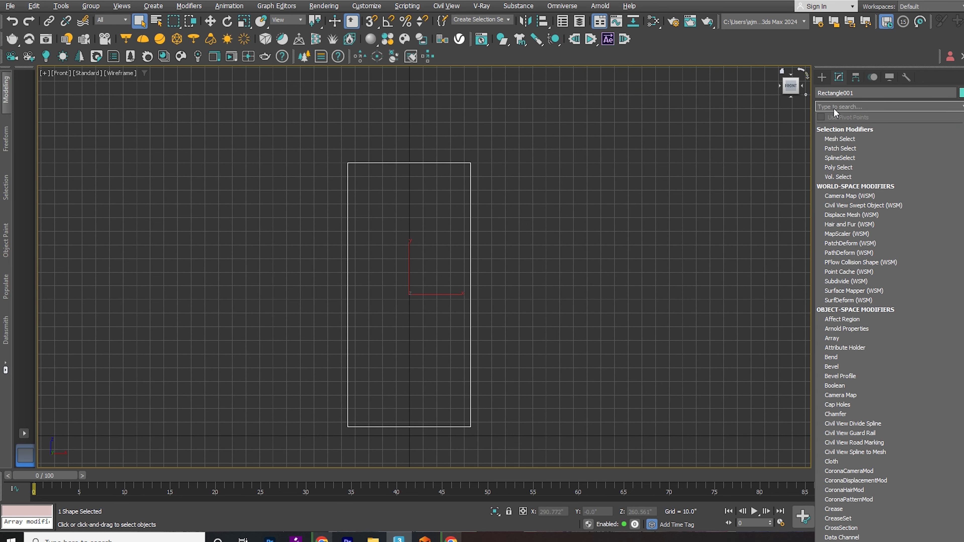
type("gar")
key("Return")
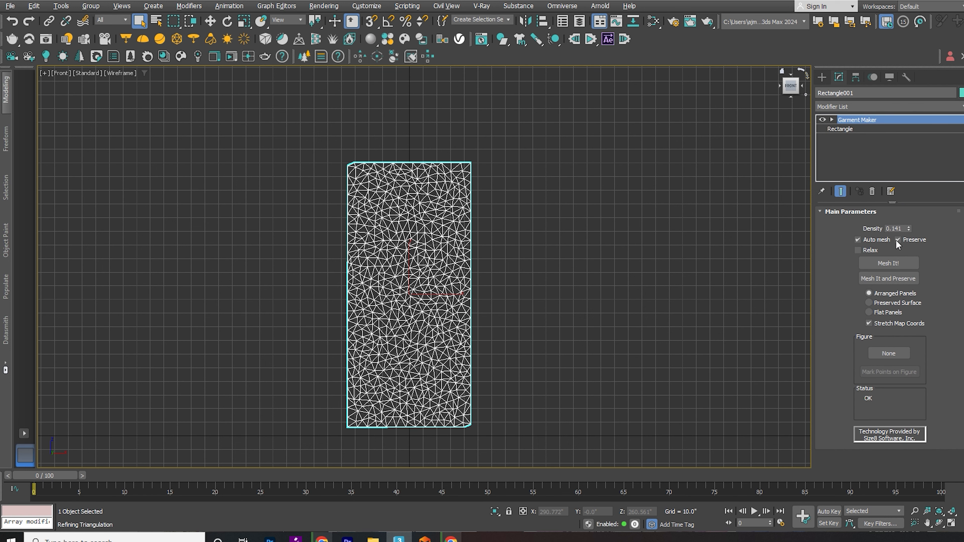
type("0.5")
key("Return")
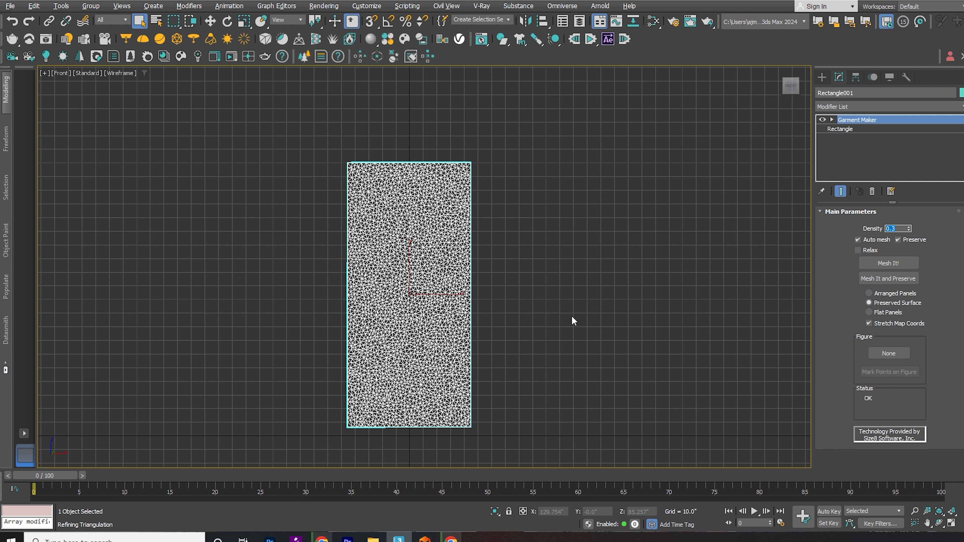
Draw a helix of about 9.4" radius just above the rectangle in the Left view and zero its Y position
middle_click_drag(515, 306, 532, 287)
key("l")
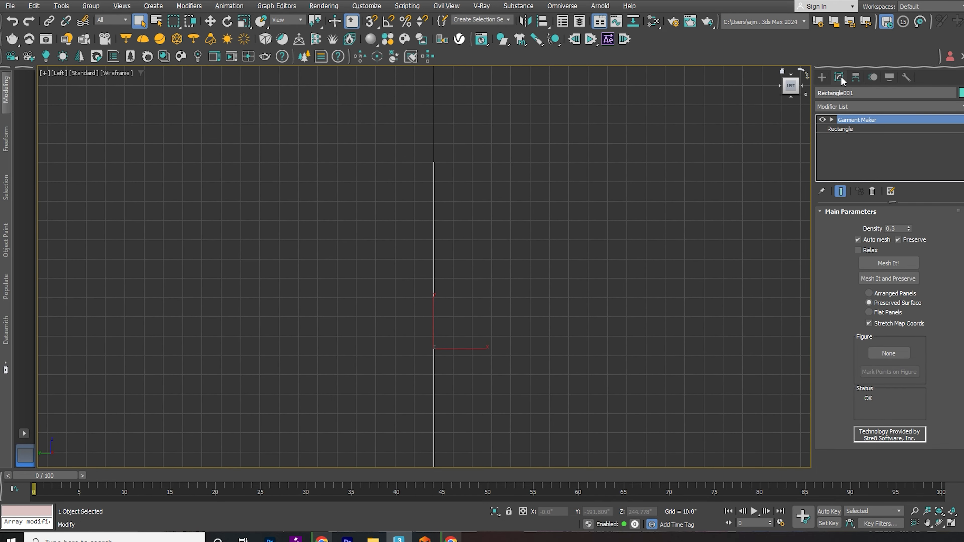
left_click(821, 76)
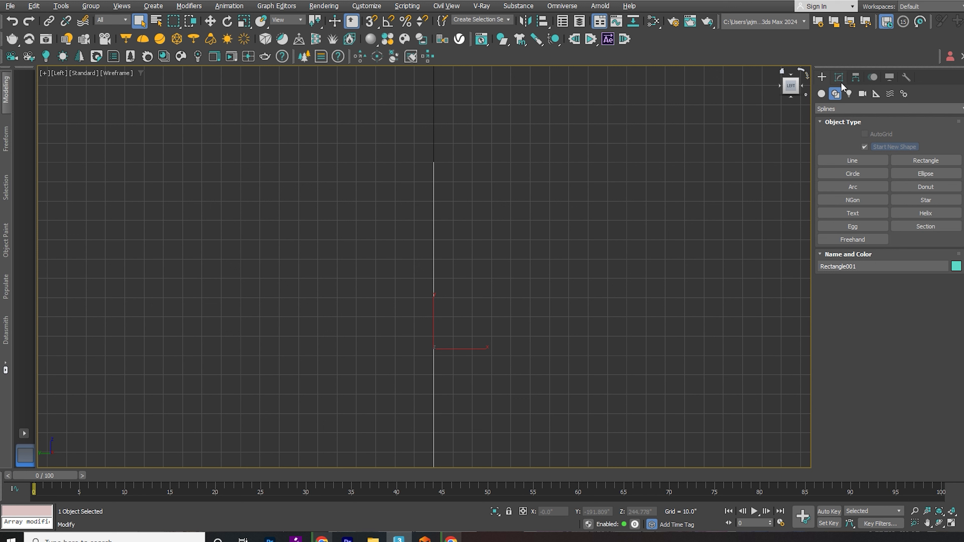
left_click(929, 214)
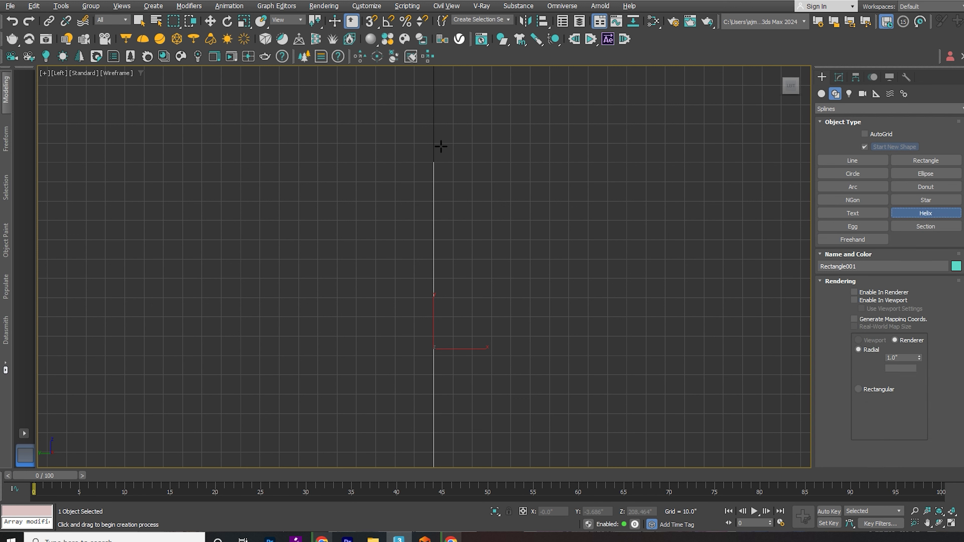
left_click_drag(430, 140, 448, 145)
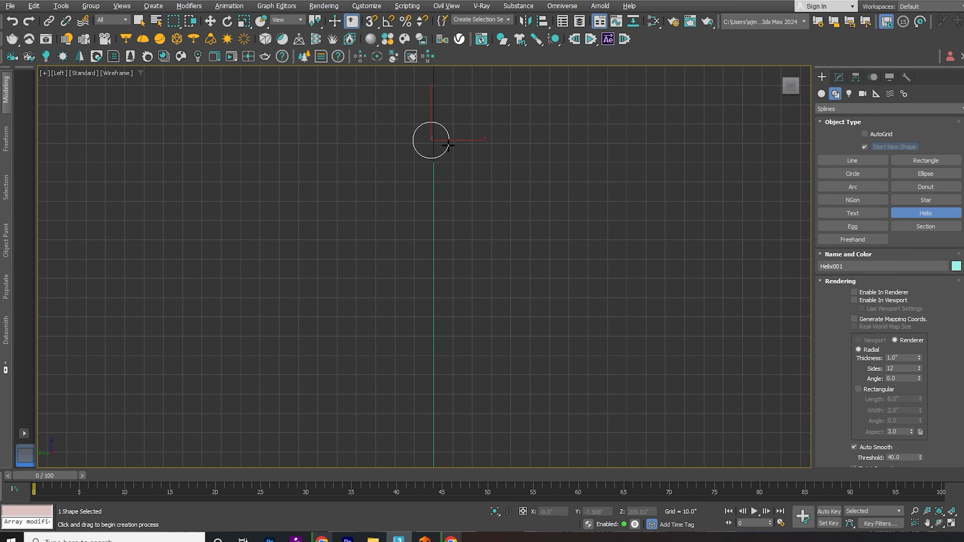
right_click(448, 145)
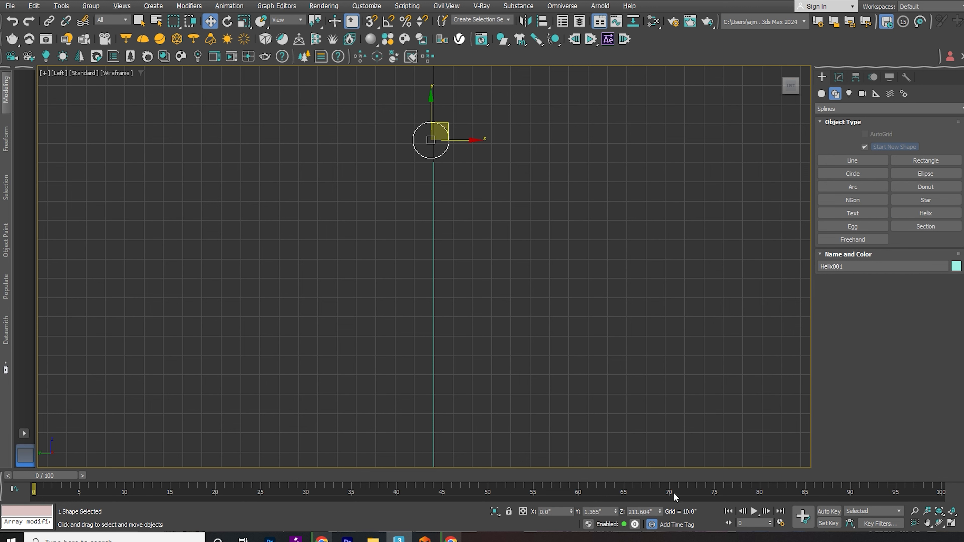
right_click(616, 511)
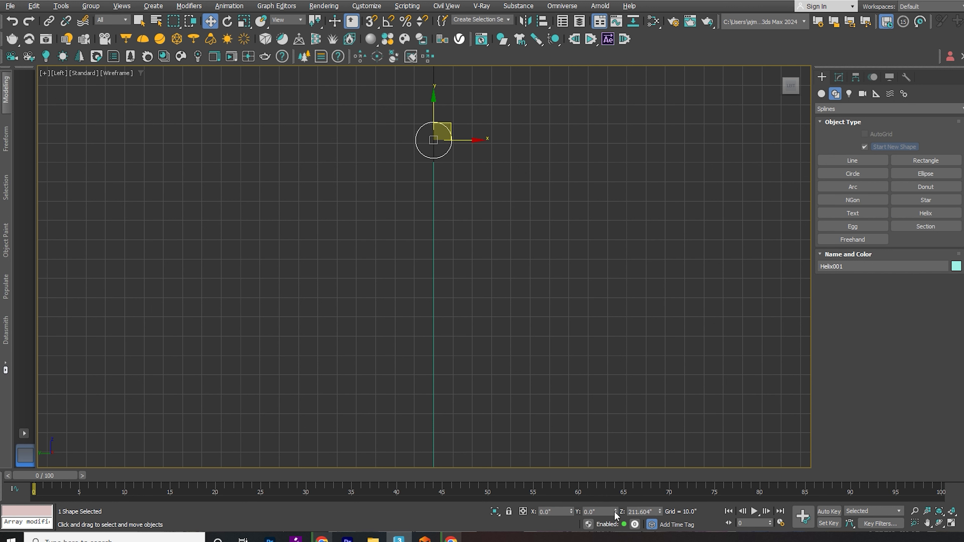
Set the helix's Radius 1 to 10", Radius 2 to 0" and Turns to 10 to form a flat spiral
key("p")
middle_click_drag(493, 208, 448, 414)
scroll(358, 279, "down", 4)
middle_click_drag(381, 254, 420, 396)
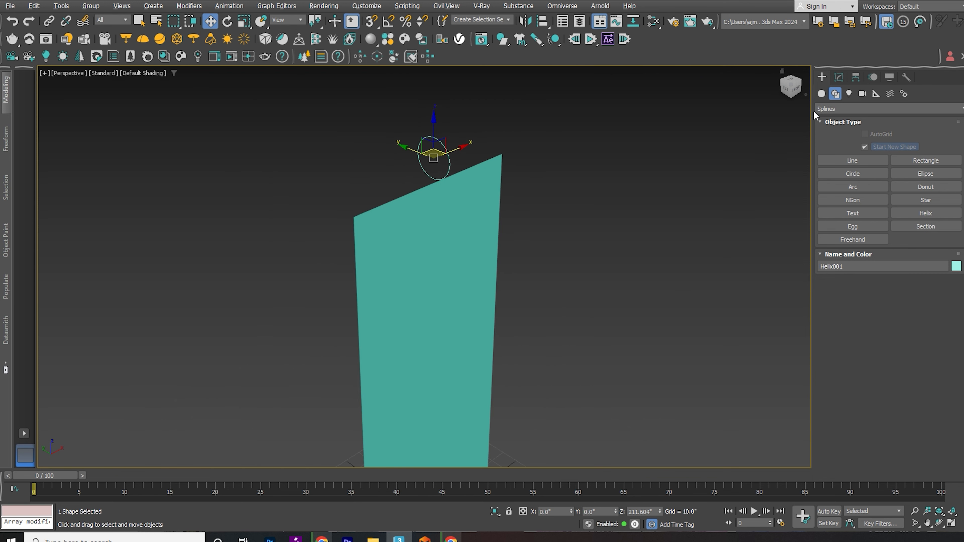
left_click(839, 77)
scroll(914, 410, "down", 3)
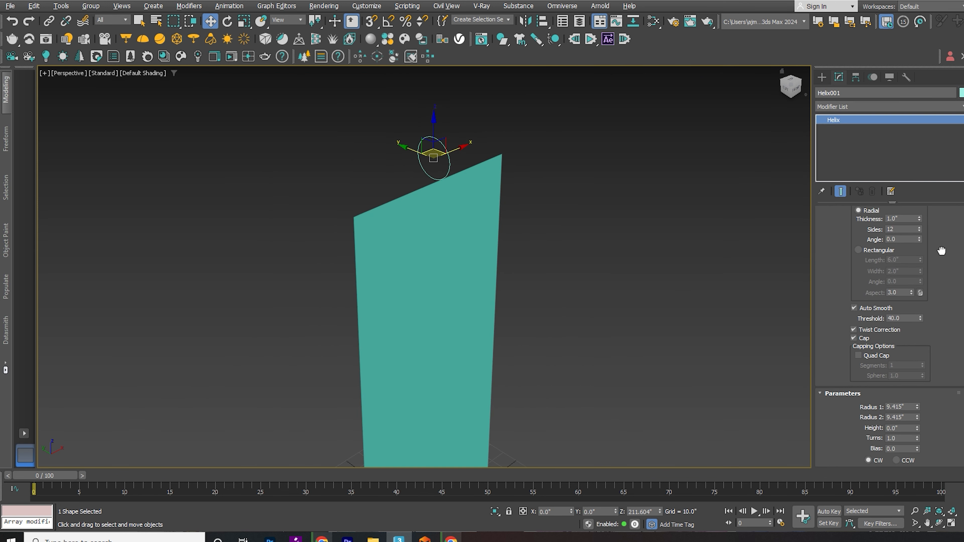
left_click(909, 407)
type("10")
key("Tab")
type("0")
key("Tab")
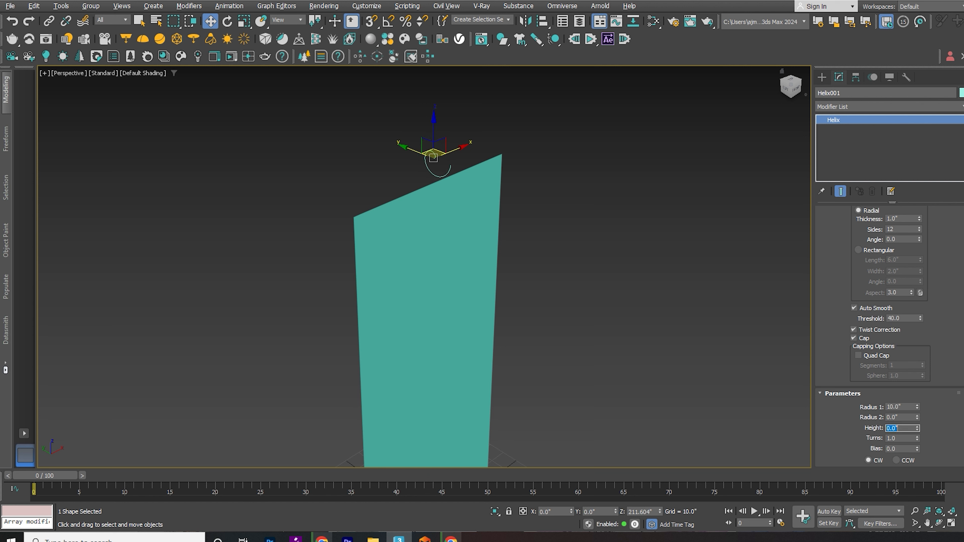
key("Tab")
type("10")
key("Return")
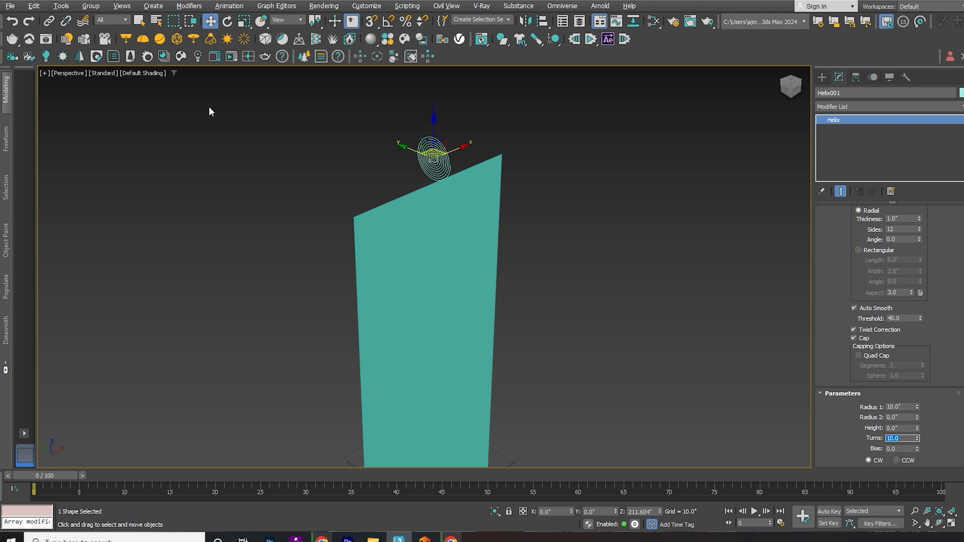
Rotate the spiral about its own centre with angle snap switched on
left_click(442, 170)
scroll(441, 168, "up", 5)
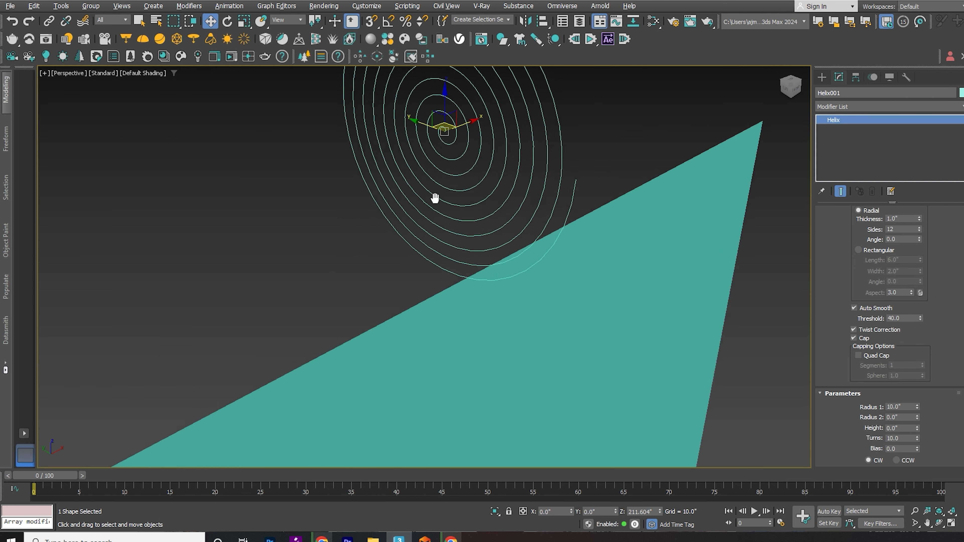
key("e")
key("a")
left_click_drag(442, 172, 532, 175)
Apply the object-space Path Deform modifier to the rectangle and pick the helix as its path
scroll(442, 175, "down", 10)
middle_click_drag(406, 175, 452, 173, "alt")
left_click(419, 238)
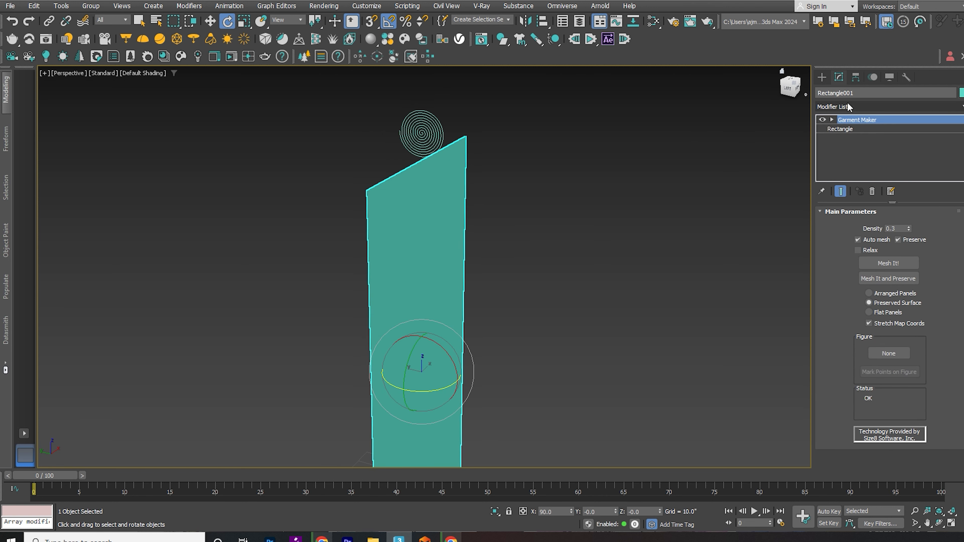
left_click(848, 108)
type("pat")
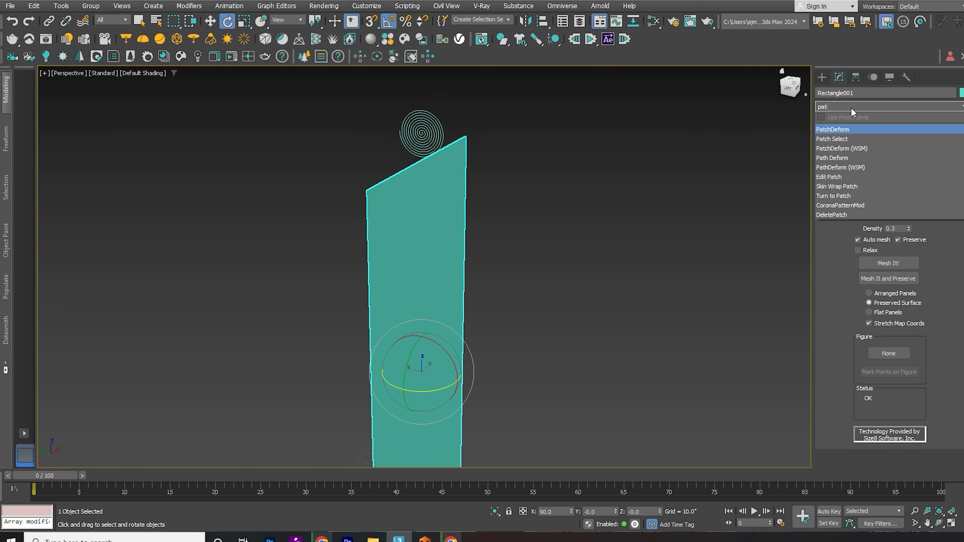
type("h")
key("Return")
left_click(889, 224)
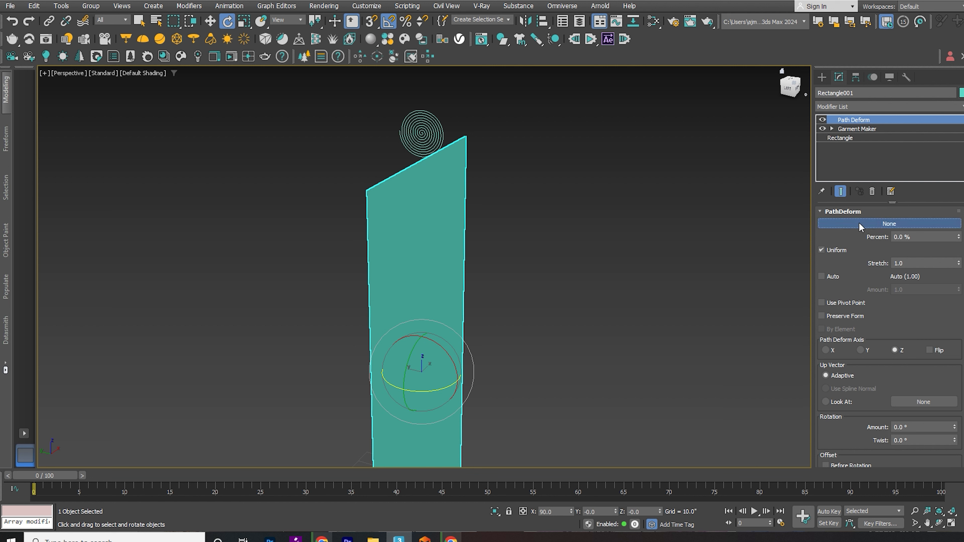
left_click(419, 129)
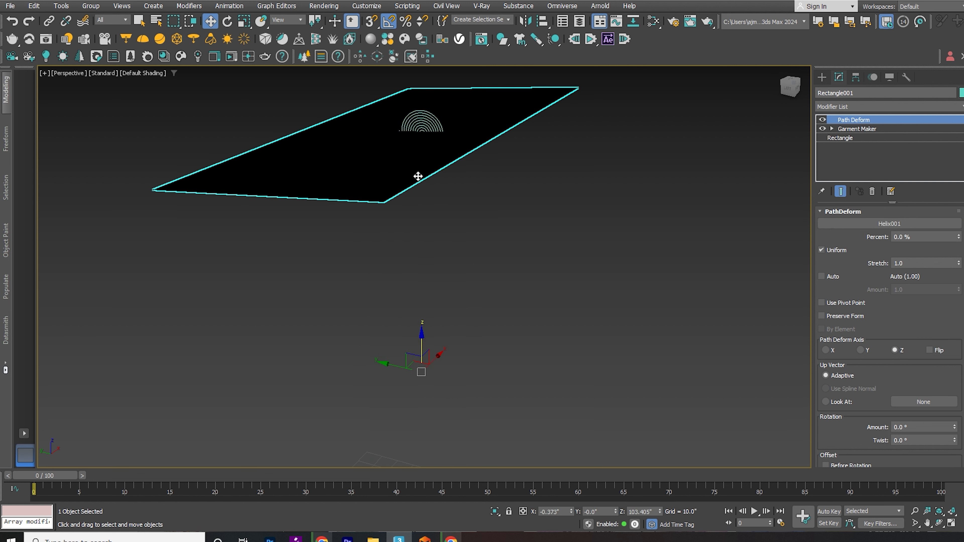
Set the Path Deform axis to Y and its rotation amount to -90°
left_click(861, 350)
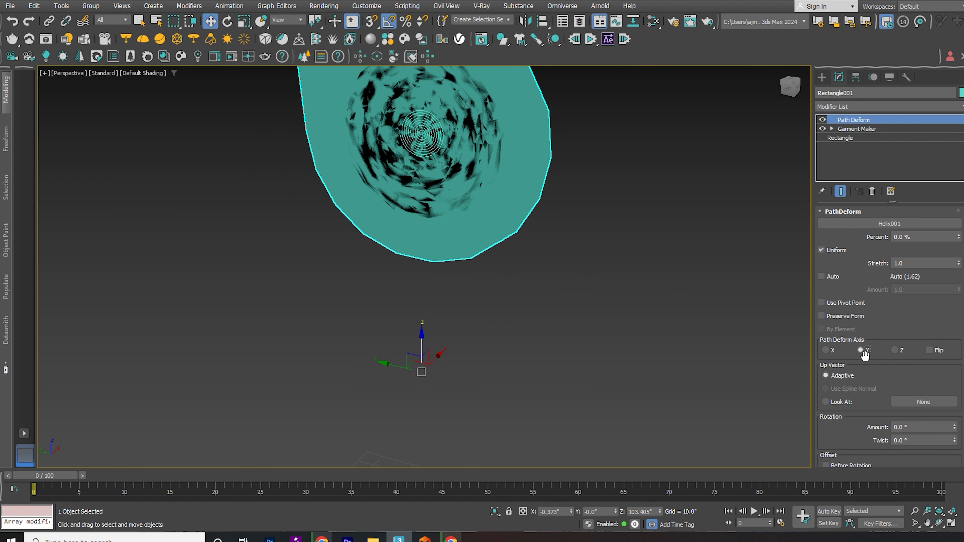
key("Return")
type("-90")
key("Return")
left_click(929, 427)
type("90")
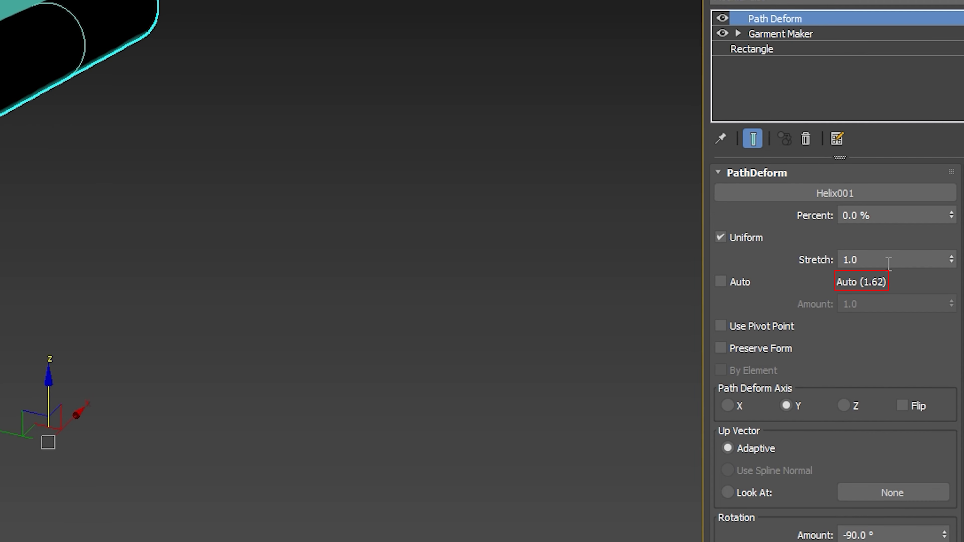
Set the Path Deform stretch to 1.62 and percent to 50 so the rectangle rolls up along the spiral
double_click(921, 264)
type("1.62")
key("Return")
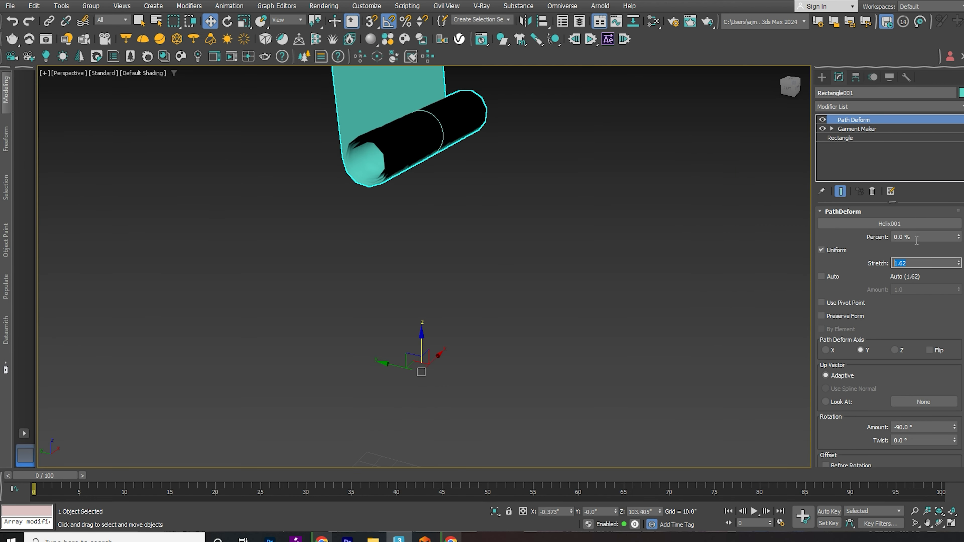
double_click(921, 239)
type("50")
key("Return")
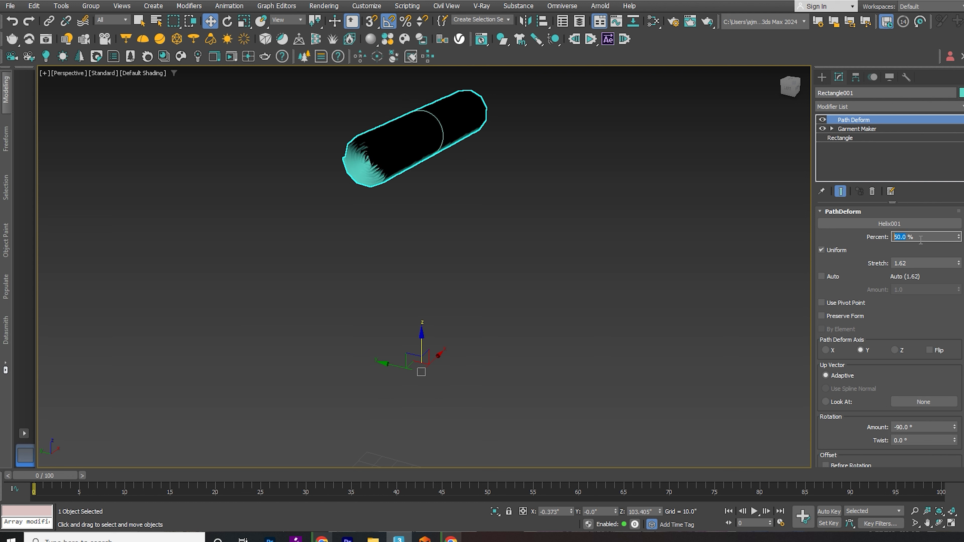
Align the cylinder to the rolled rectangle centre to centre on the X and Z positions only
middle_click_drag(355, 145, 435, 137, "alt")
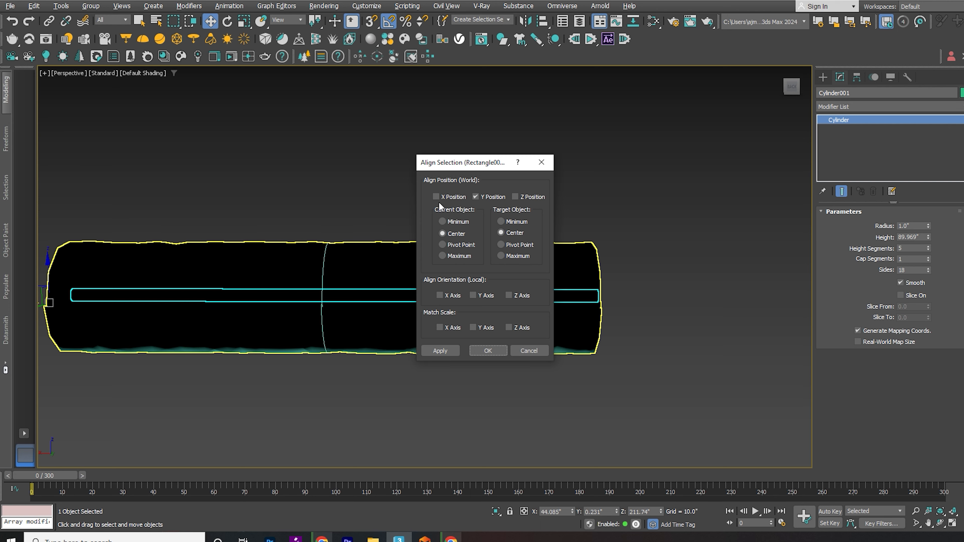
left_click(435, 197)
left_click(475, 196)
left_click(514, 197)
left_click(501, 198)
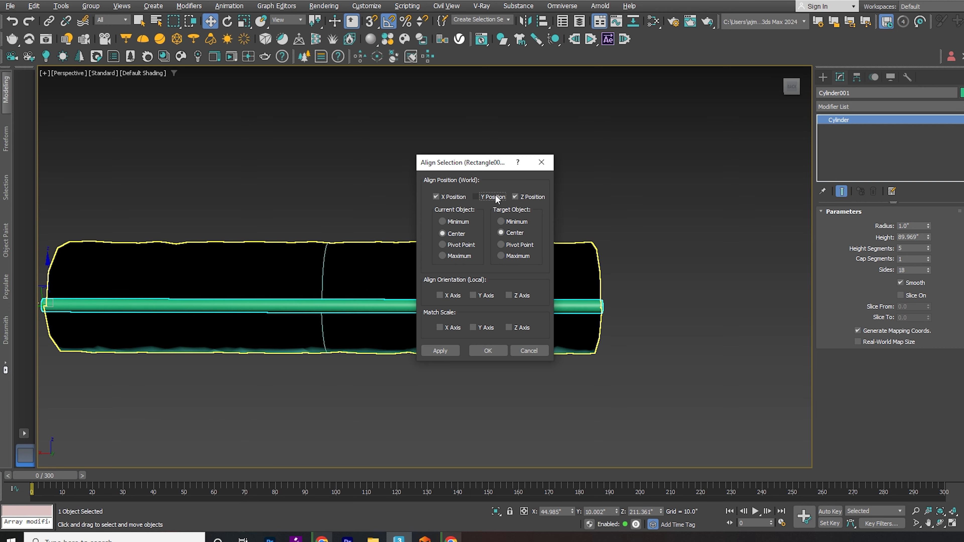
left_click(492, 351)
Group the roll's innermost edge vertices in its Cloth modifier and attach the group to the cylinder as a Node constraint
key("l")
scroll(523, 230, "up", 5)
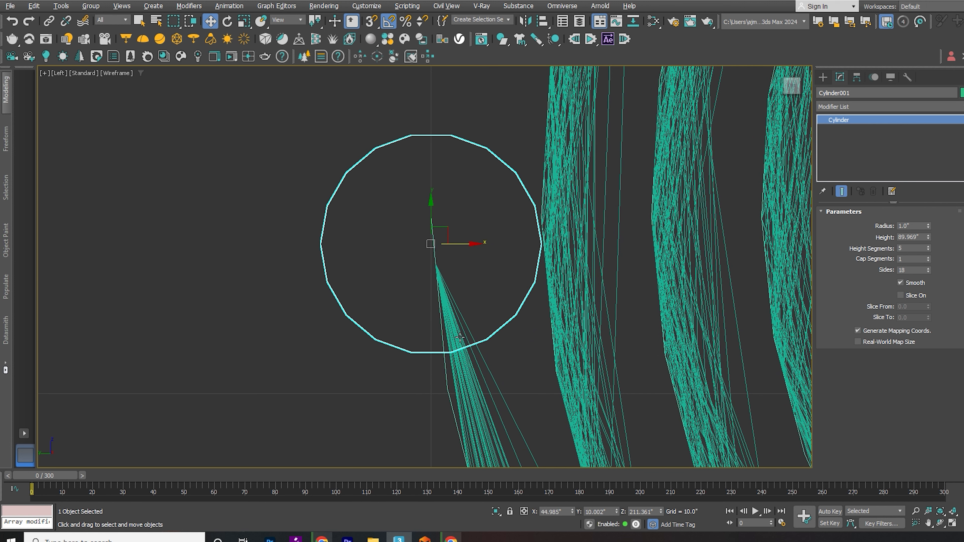
left_click(469, 394)
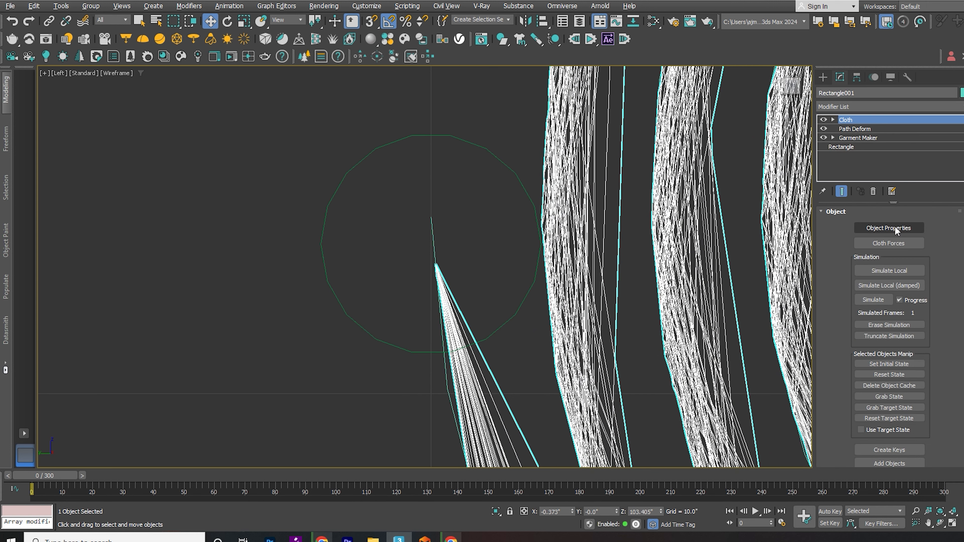
key("1")
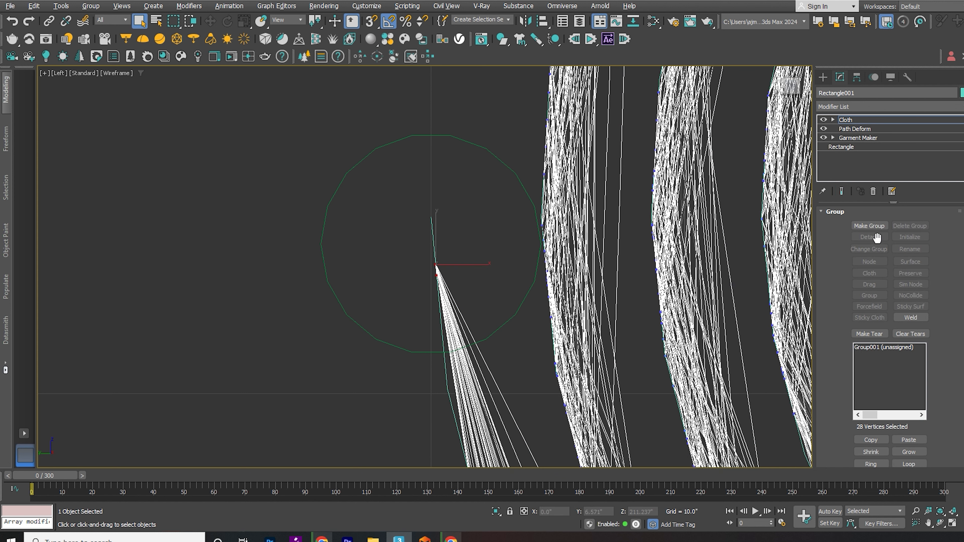
left_click(887, 347)
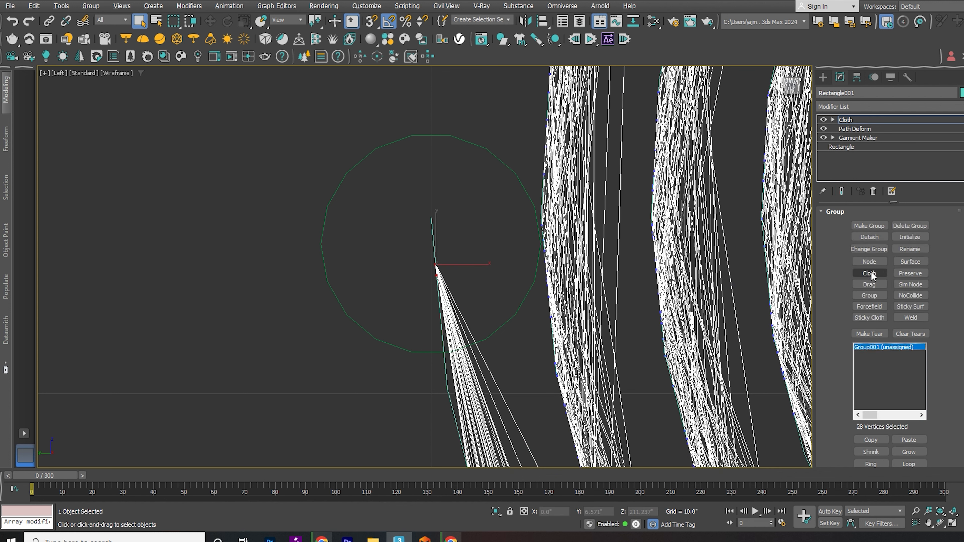
left_click(869, 262)
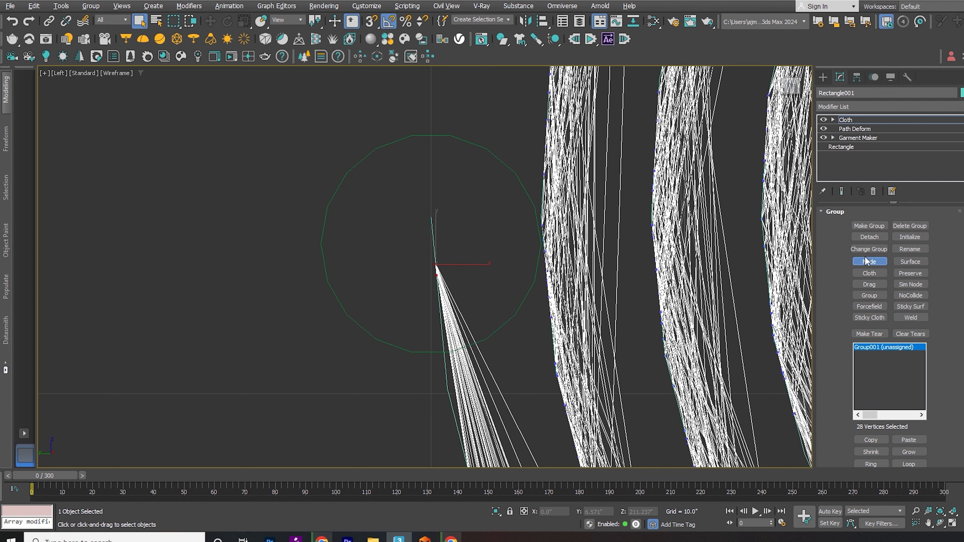
left_click(479, 144)
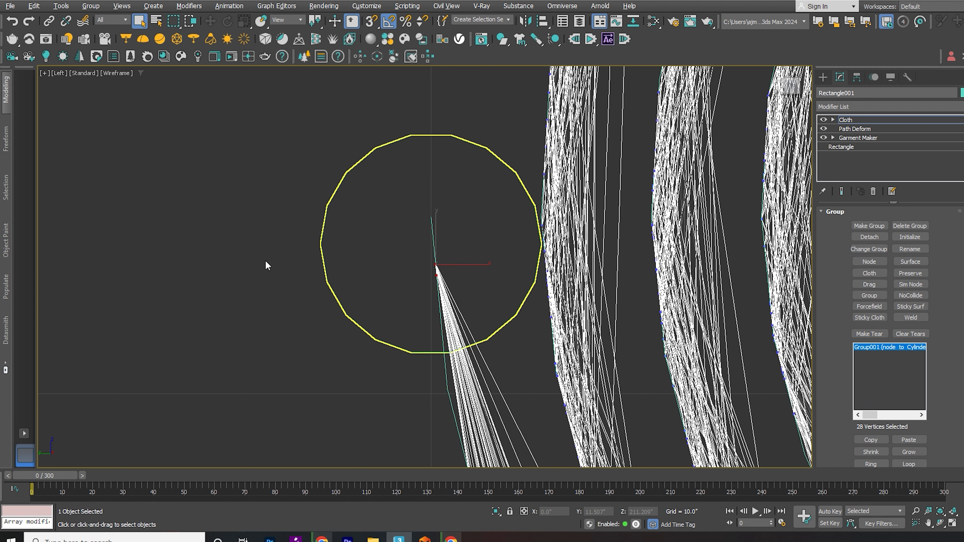
Define Rectangle001 as Cloth in the Cloth modifier's object properties, using the Generic Heavy preset
key("p")
mouse_move(264, 262)
middle_mouse_down("alt")
mouse_move(540, 364)
mouse_move(570, 334)
mouse_move(577, 344)
middle_mouse_up("alt")
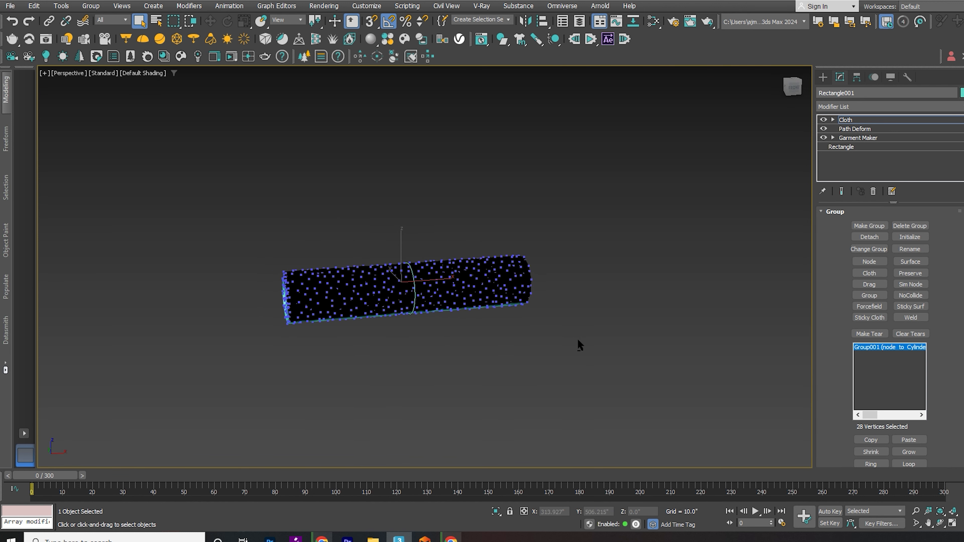
left_click(846, 121)
left_click(889, 228)
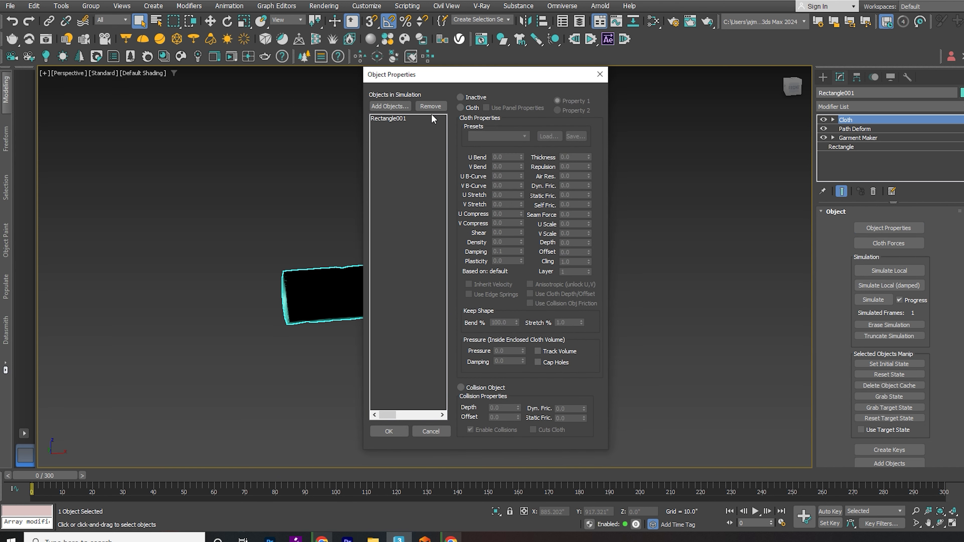
left_click(379, 119)
left_click(461, 108)
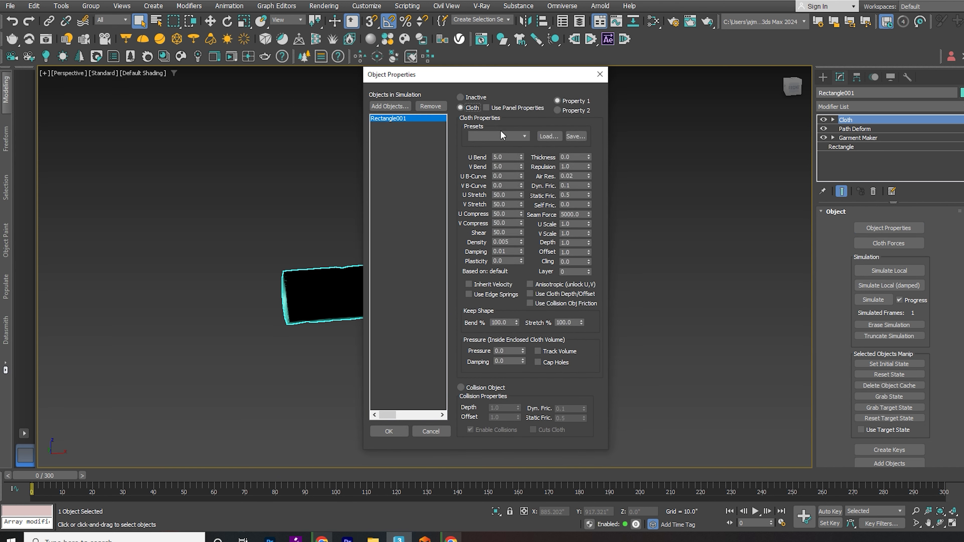
left_click(501, 136)
left_click(487, 206)
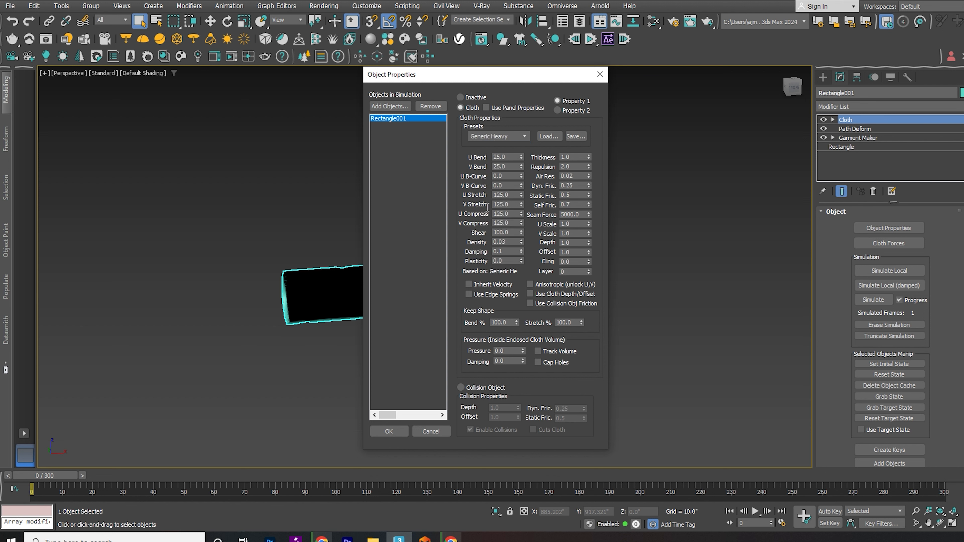
left_click(395, 430)
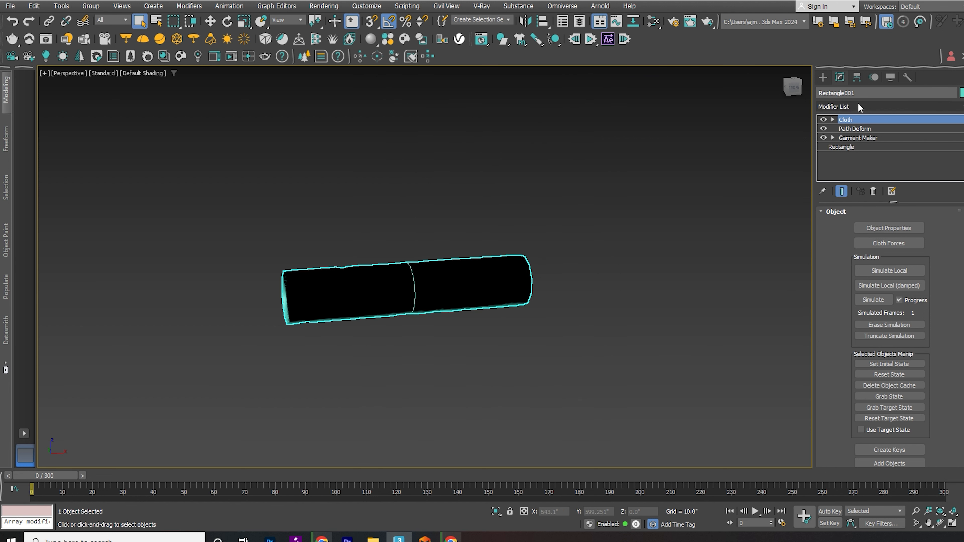
Create a Wind space warp near the grid below the roll and rotate it 85° about X so it blows sideways
left_click(820, 77)
left_click(891, 94)
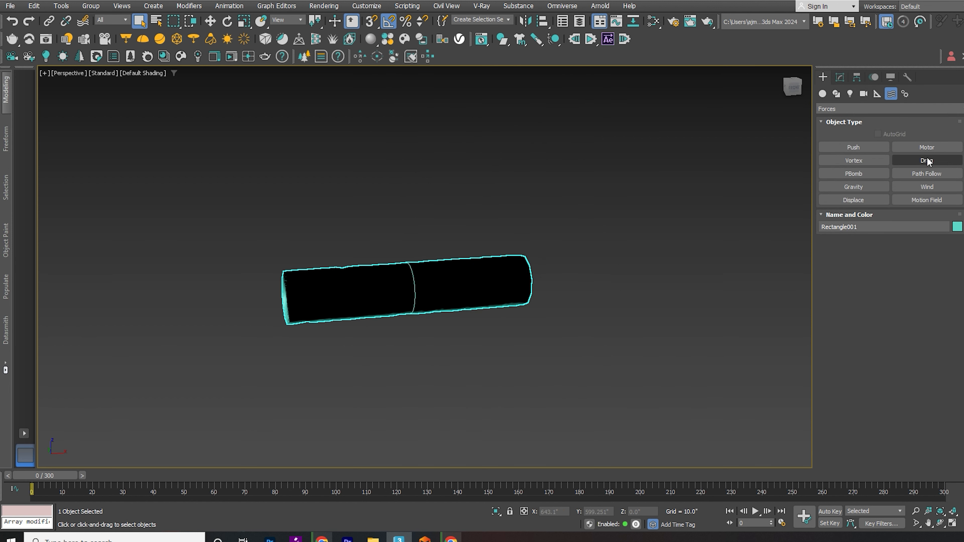
left_click(926, 186)
scroll(396, 227, "down", 5)
mouse_move(385, 286)
middle_mouse_down("alt")
mouse_move(374, 422)
mouse_move(402, 287)
middle_mouse_up("alt")
left_click(369, 326)
left_click_drag(369, 326, 393, 349)
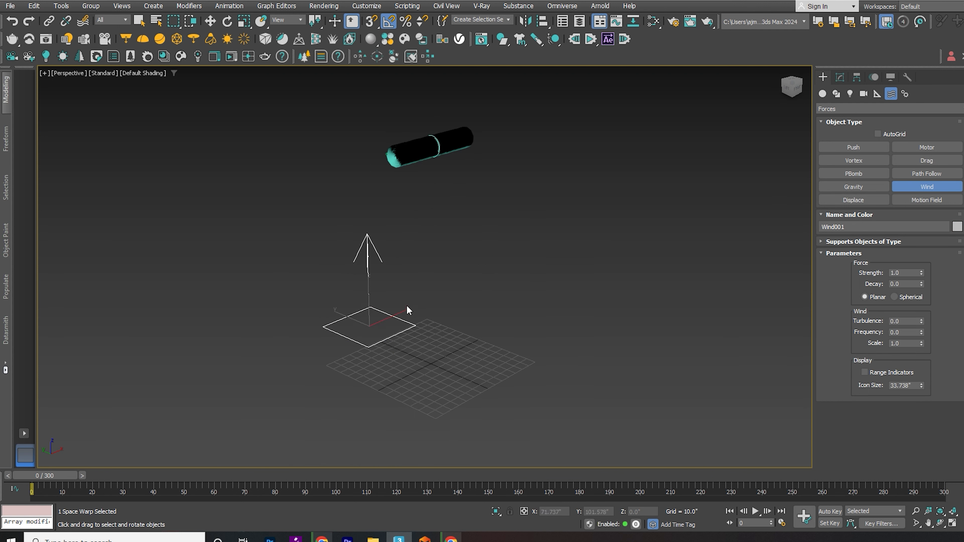
key("e")
left_click_drag(394, 304, 421, 343)
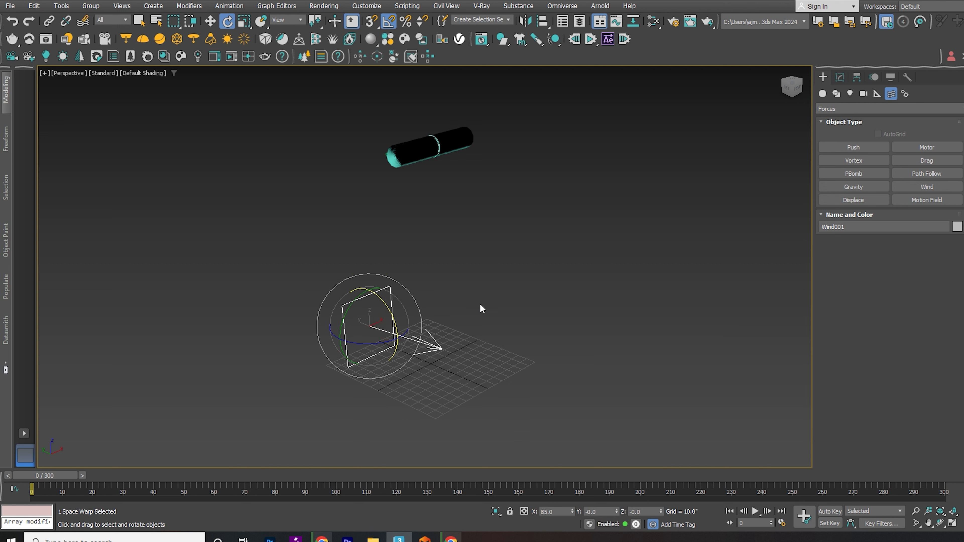
Set the Wind space warp's strength to 0.5
left_click(840, 77)
double_click(905, 243)
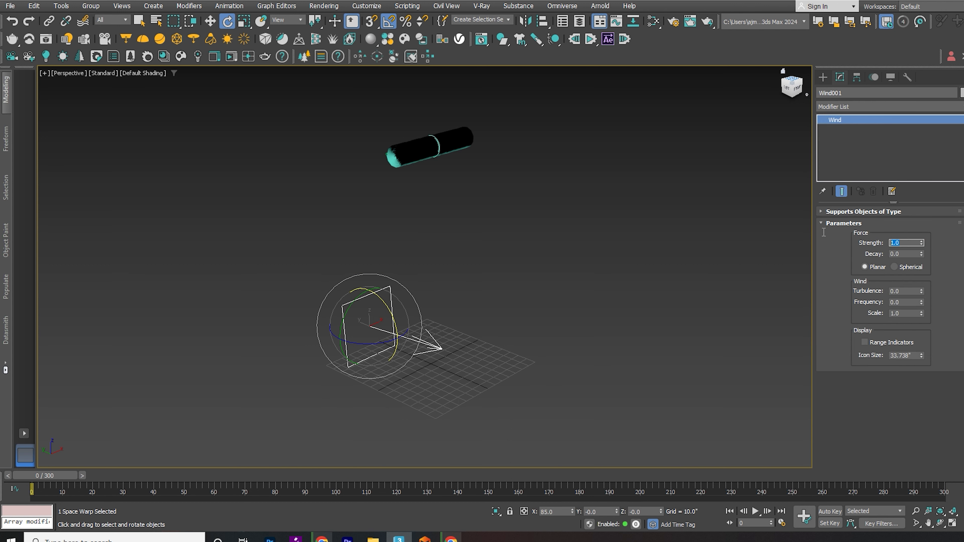
type("5")
key("Tab")
key("shift+Tab")
type("0.5")
key("Tab")
key("Tab")
key("Tab")
key("Tab")
key("Tab")
left_click(823, 77)
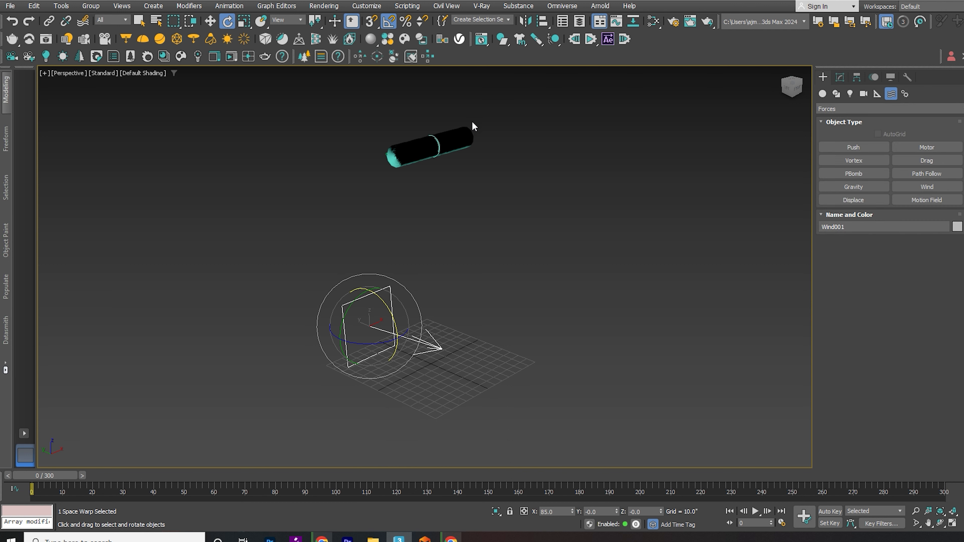
Enable Self Collision in the rolled cloth's simulation parameters and raise its level by one increment
left_click(410, 152)
left_click(839, 79)
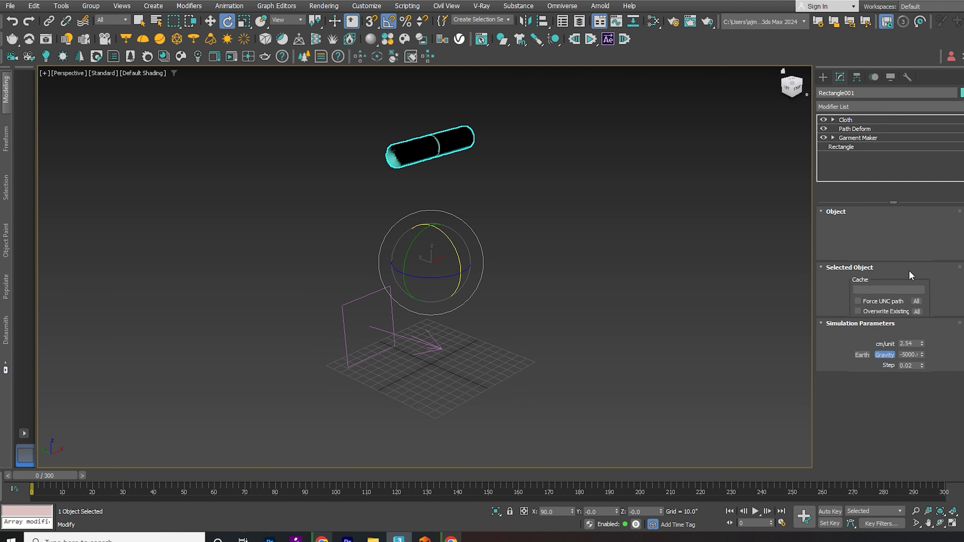
scroll(888, 342, "down", 10)
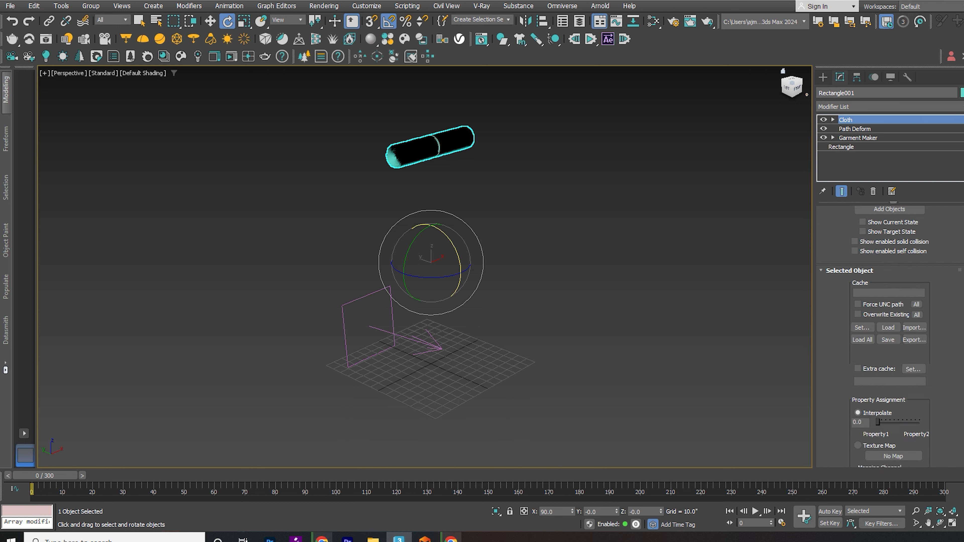
left_click(882, 367)
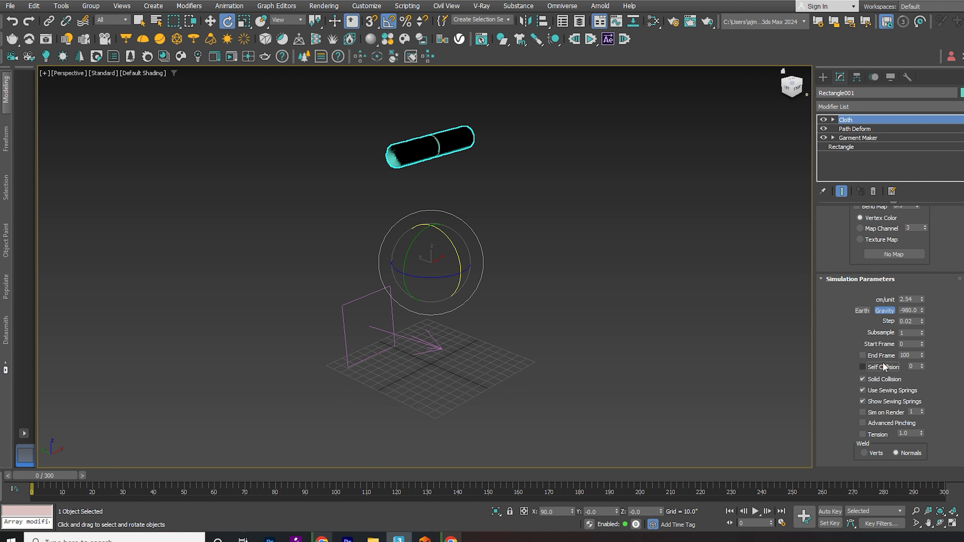
left_click(921, 365)
Run the full Cloth simulation on the rolled rectangle and start the animation playback
scroll(888, 338, "up", 10)
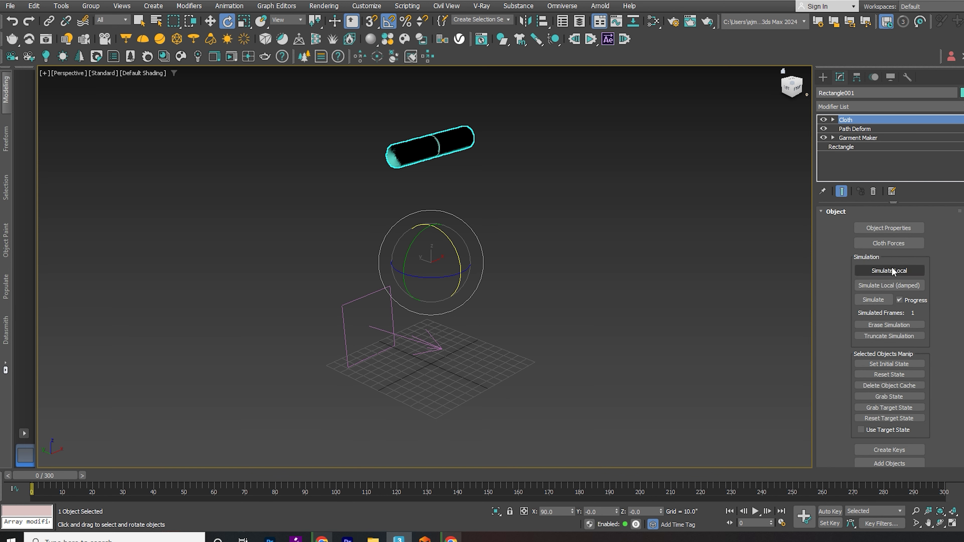
left_click(879, 299)
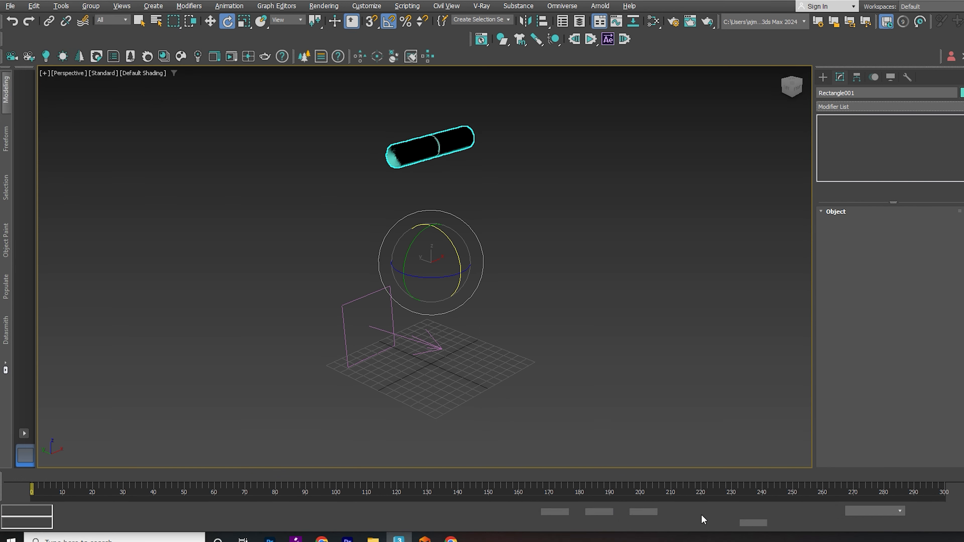
left_click(755, 511)
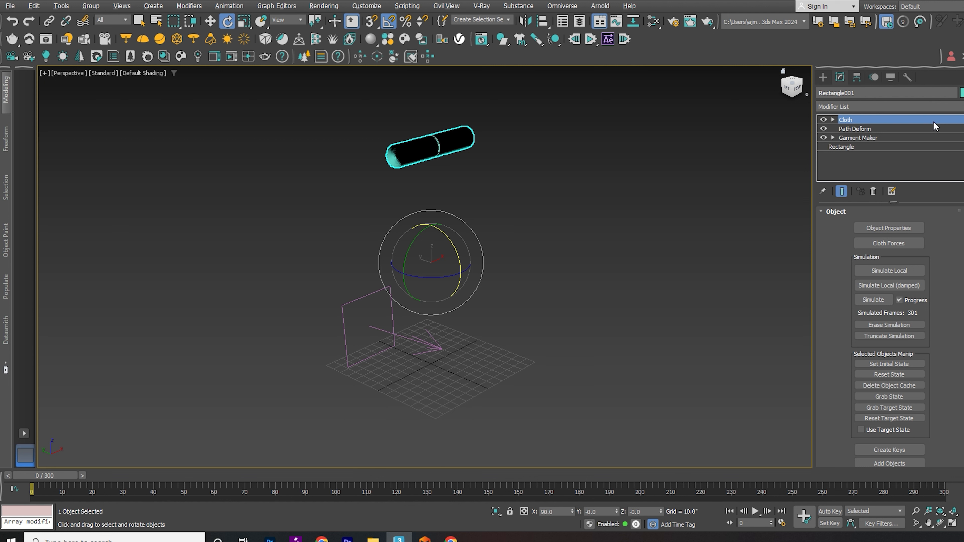
Add a Shell modifier above Cloth on the rolled rectangle and set its outer amount to 0.5"
left_click(939, 108)
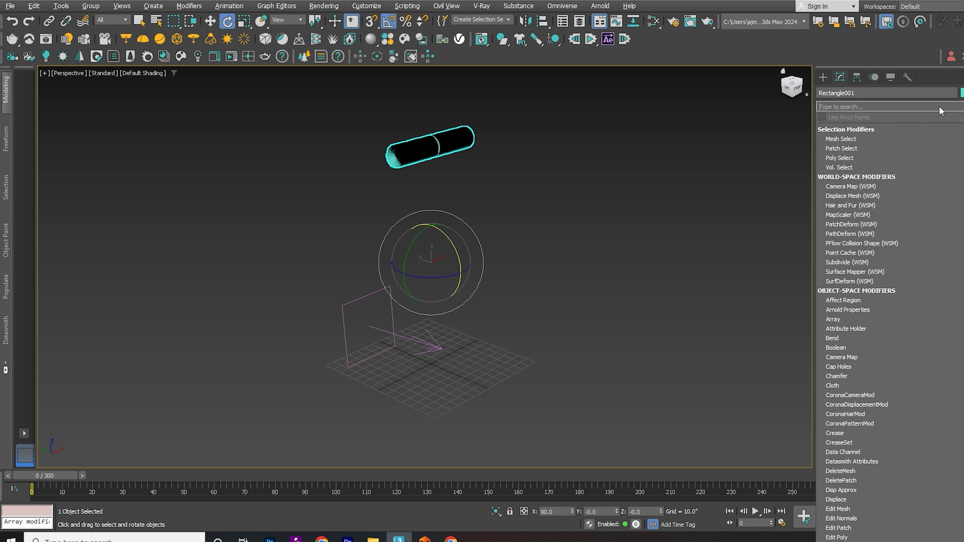
type("sh")
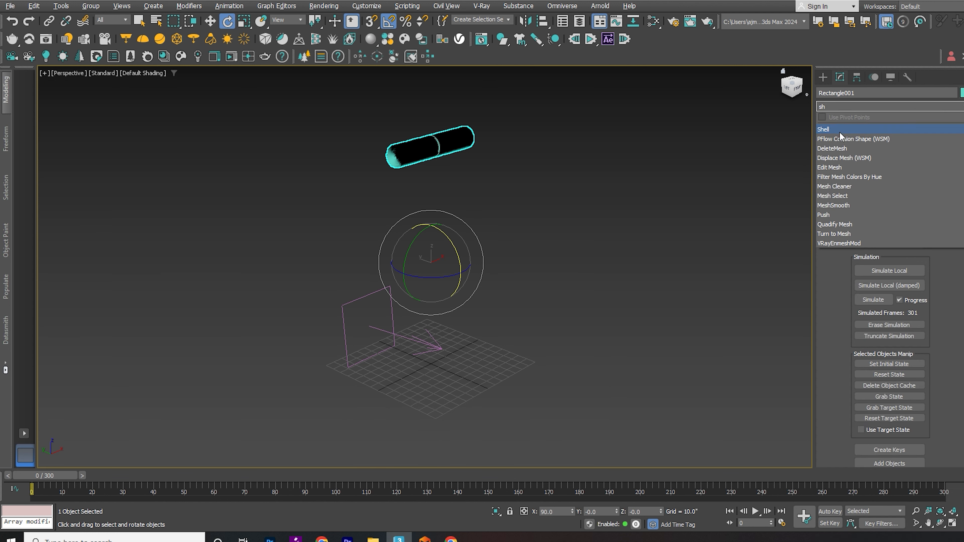
left_click(836, 131)
scroll(382, 145, "up", 8)
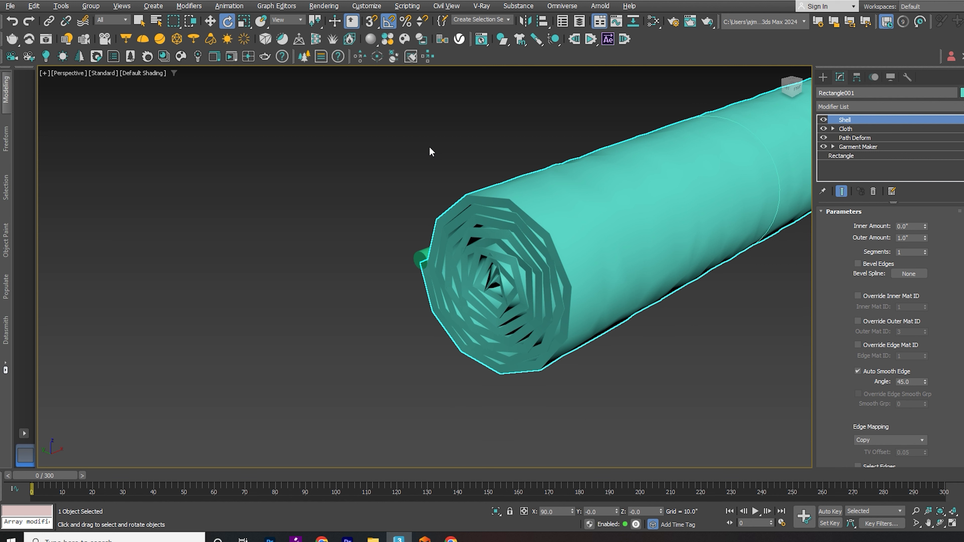
middle_click_drag(635, 230, 516, 230)
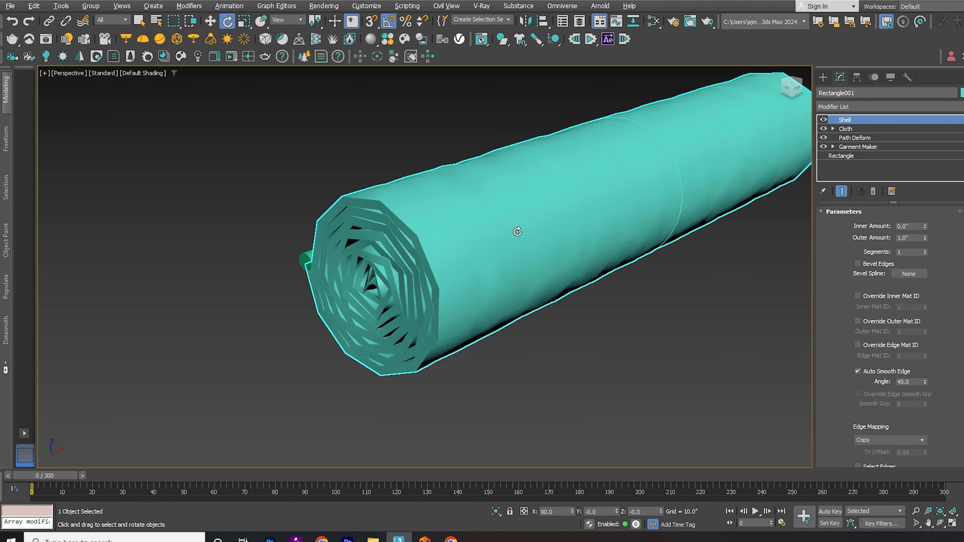
double_click(916, 237)
type("0.5")
key("Return")
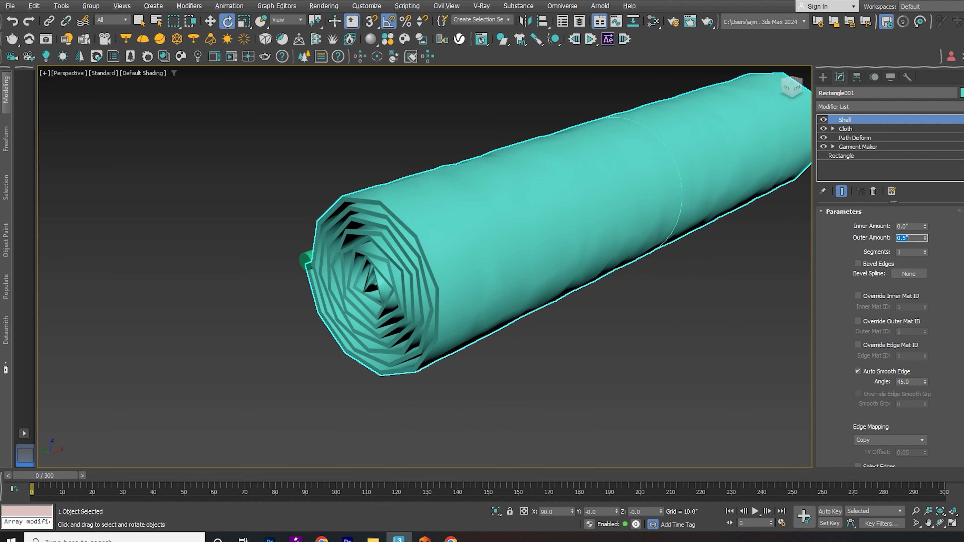
Add a TurboSmooth modifier above the Shell, compare the roll with 0 iterations, and keep 1 iteration
left_click(866, 103)
type("tu")
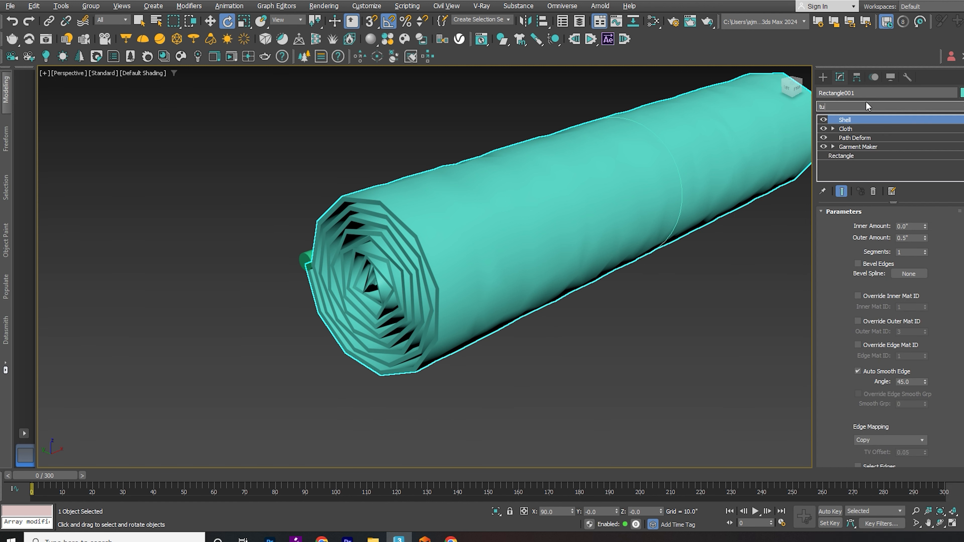
key("Return")
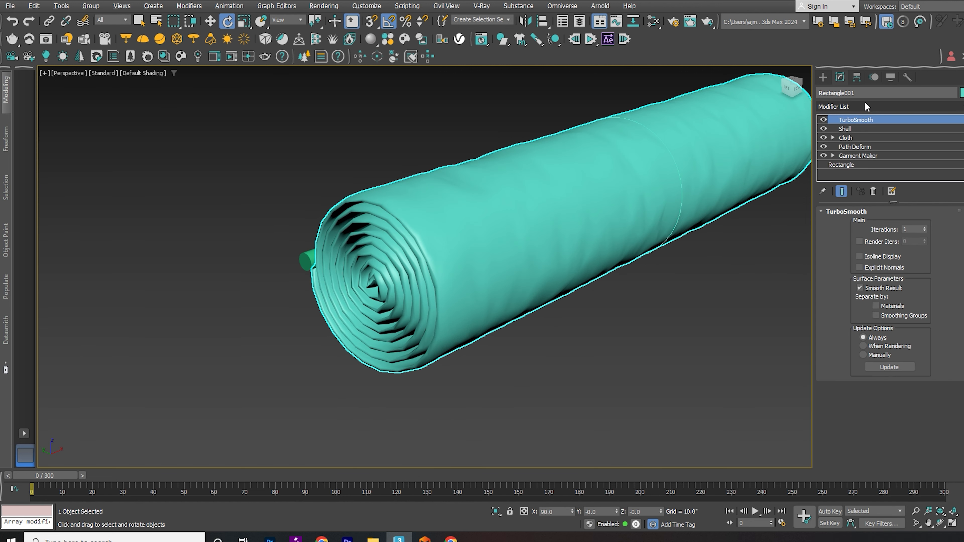
left_click(925, 231)
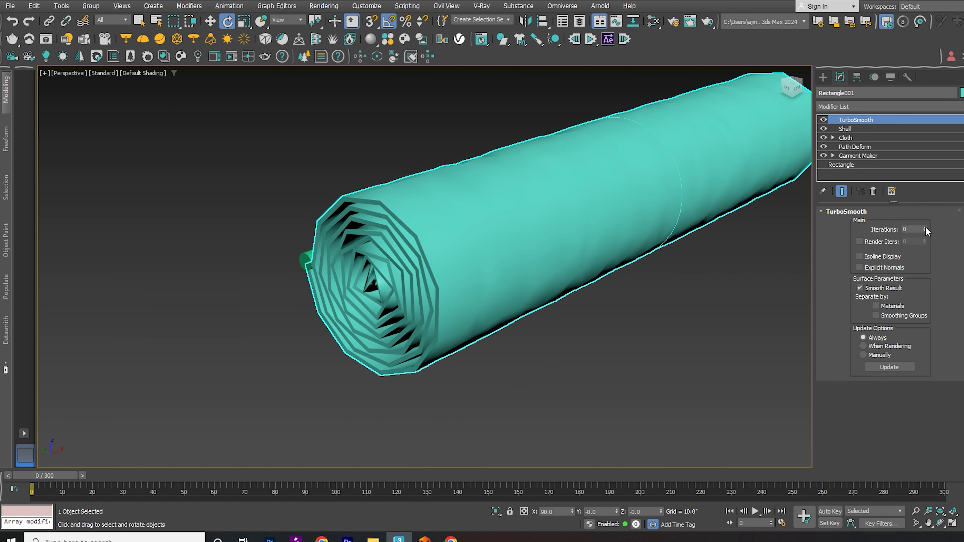
left_click(925, 228)
Play back the animation with the whole roll in view to check how the cloth unrolls
scroll(471, 287, "down", 5)
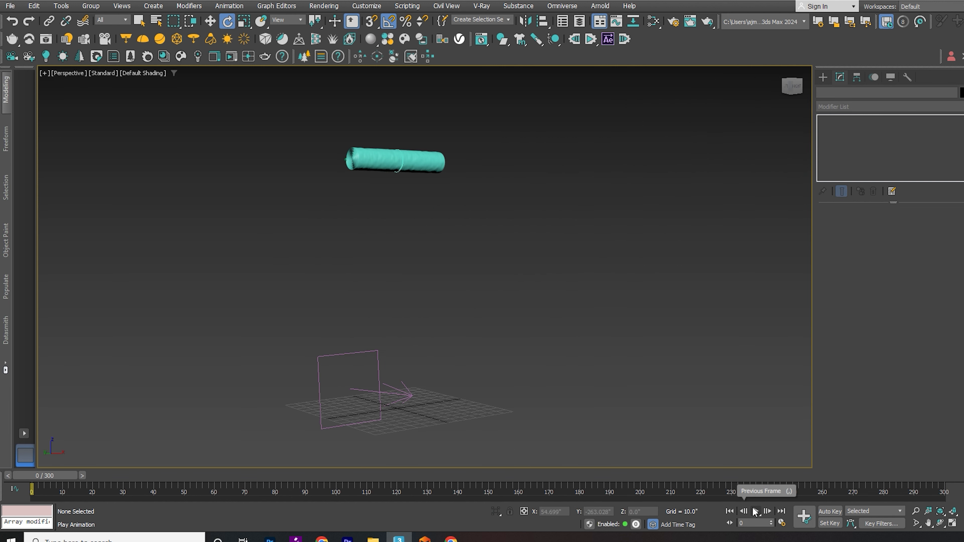
left_click(755, 511)
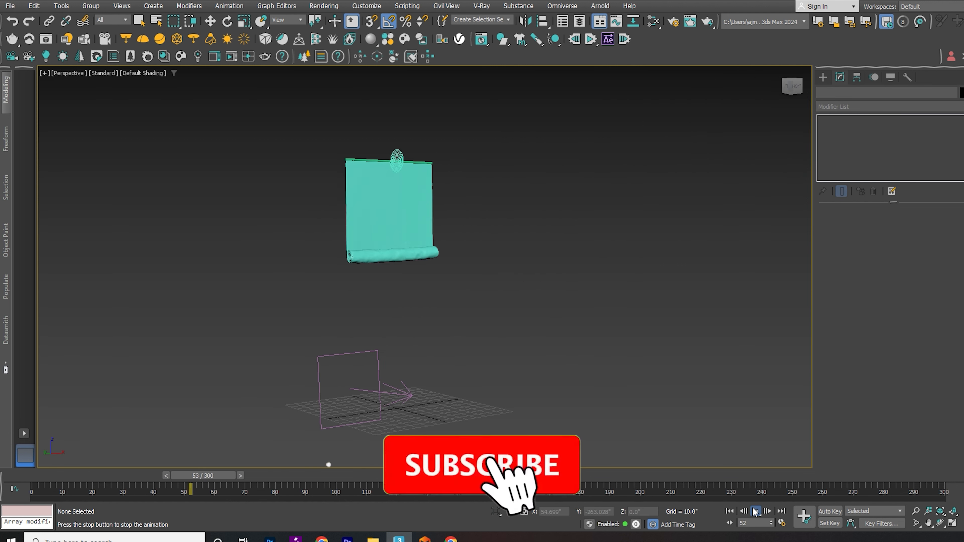